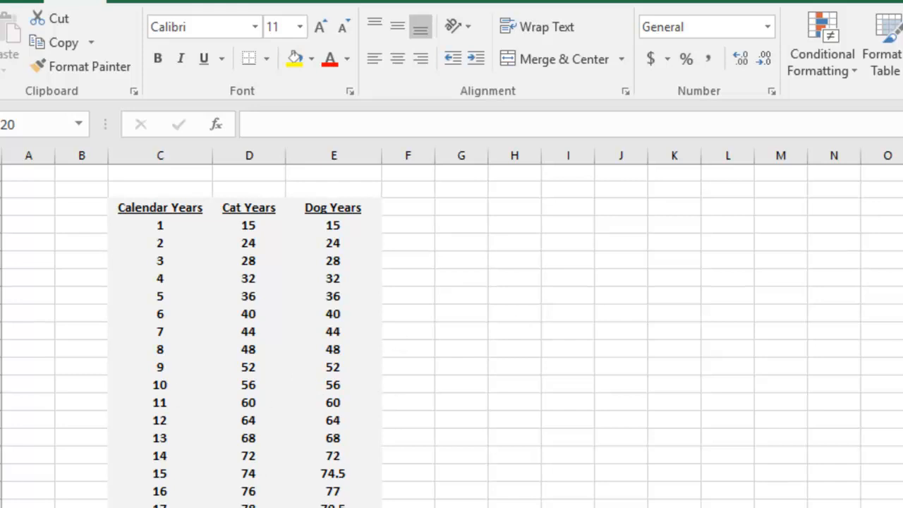
# Step: Examine the Calendar Years heading and the first few values beneath it
pyautogui.click(166, 226)
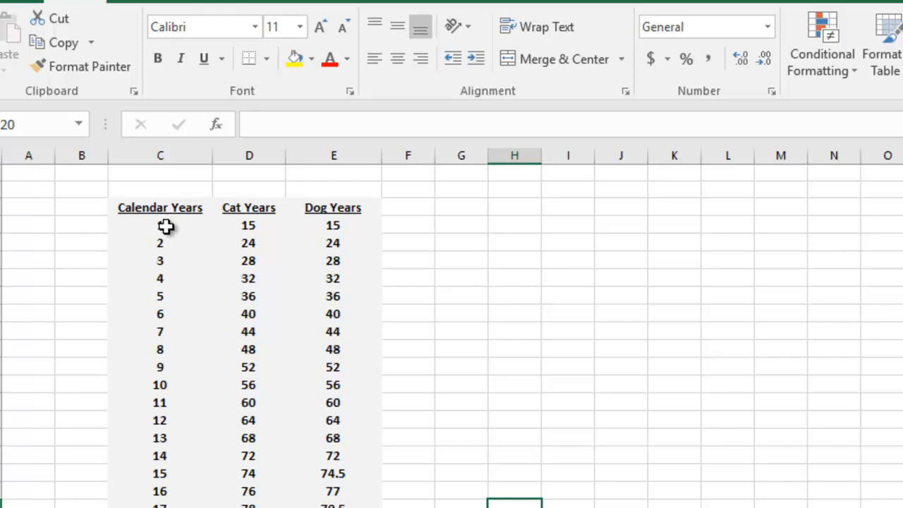
pyautogui.click(165, 225)
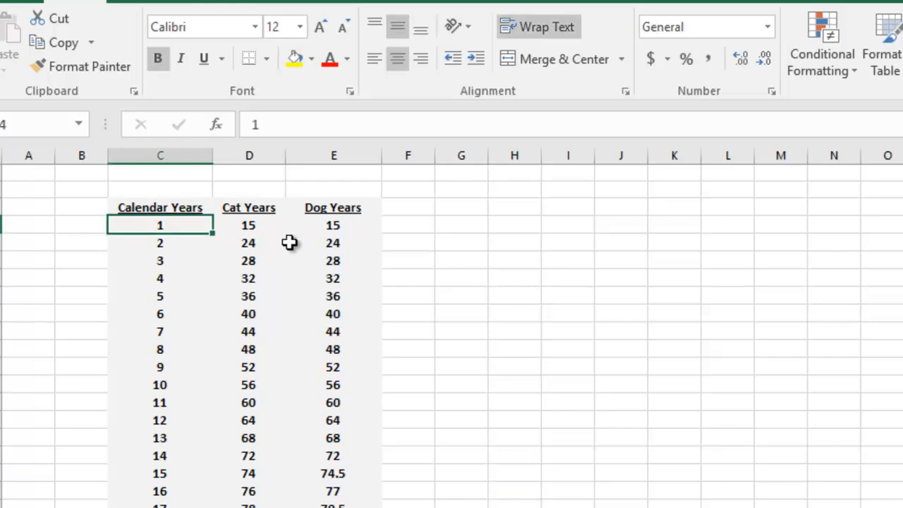
pyautogui.click(183, 206)
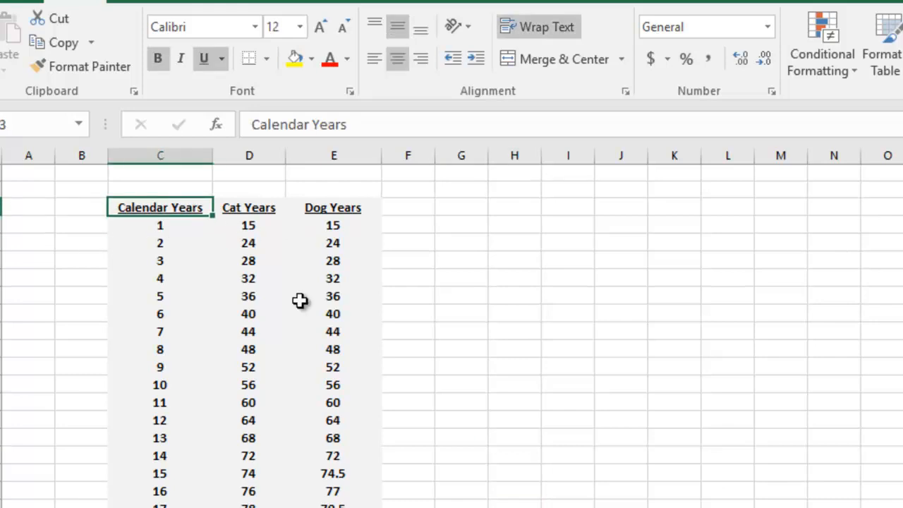
pyautogui.click(181, 230)
pyautogui.click(174, 247)
pyautogui.click(171, 266)
pyautogui.click(174, 278)
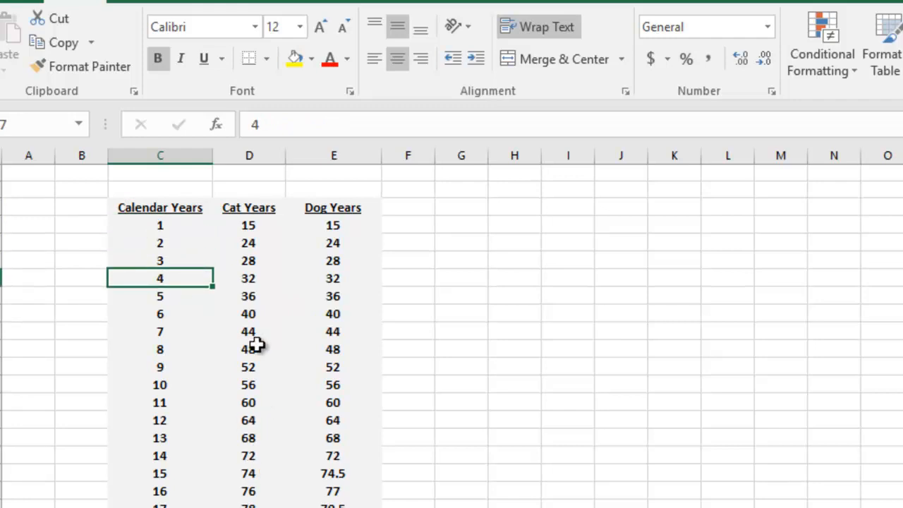
# Step: Clear the Calendar Years values from 4 through 30, keeping only 1, 2 and 3
pyautogui.moveTo(173, 278); pyautogui.dragTo(137, 484)
pyautogui.press('Delete')
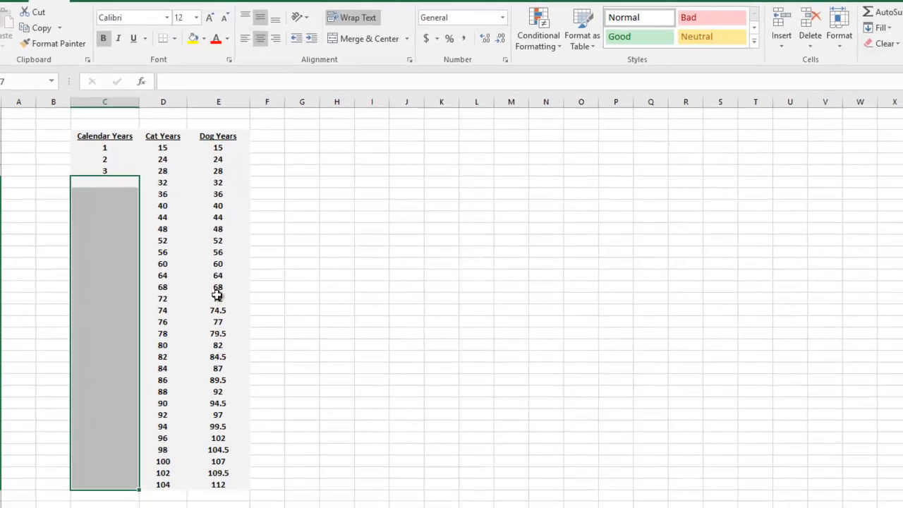
pyautogui.click(218, 295)
# Step: Extend the 1, 2, 3 series down the Calendar Years column to 30
pyautogui.moveTo(103, 149); pyautogui.dragTo(103, 174)
pyautogui.moveTo(139, 164); pyautogui.dragTo(120, 175)
pyautogui.click(113, 216)
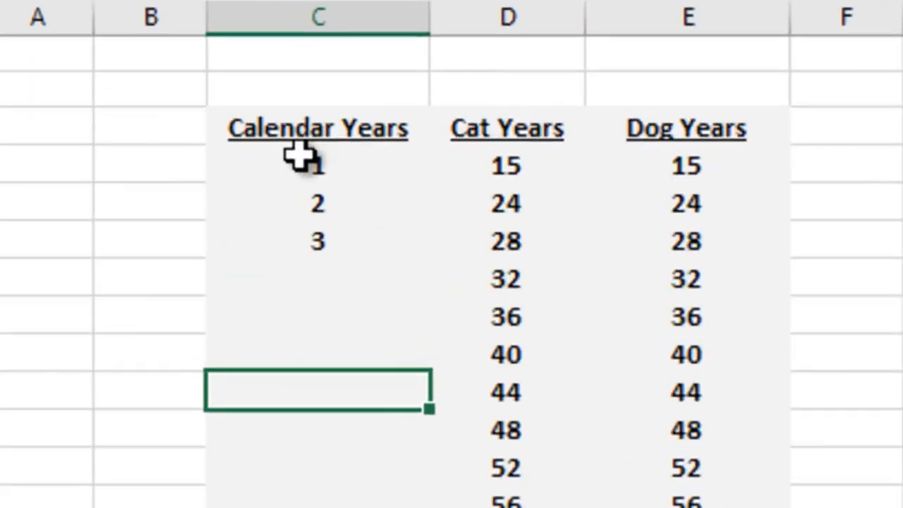
pyautogui.click(98, 146)
pyautogui.moveTo(333, 159); pyautogui.dragTo(338, 241)
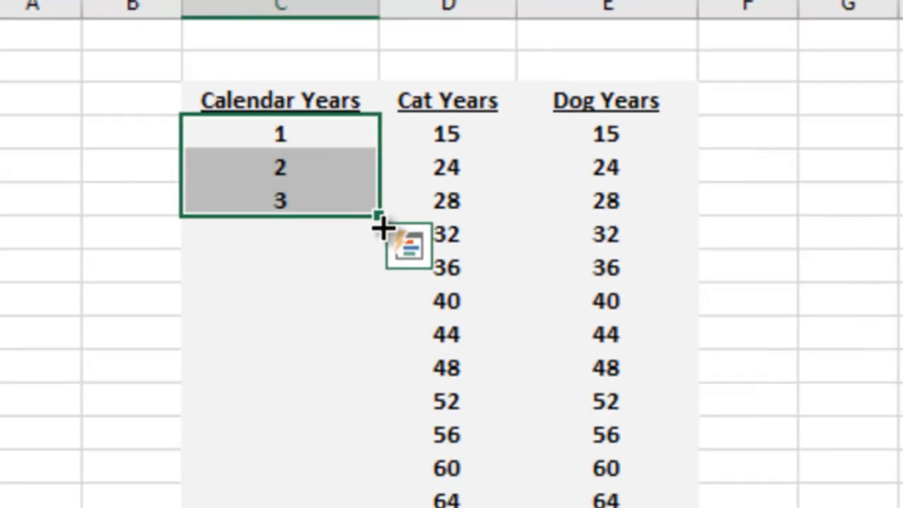
pyautogui.moveTo(486, 272); pyautogui.dragTo(479, 507)
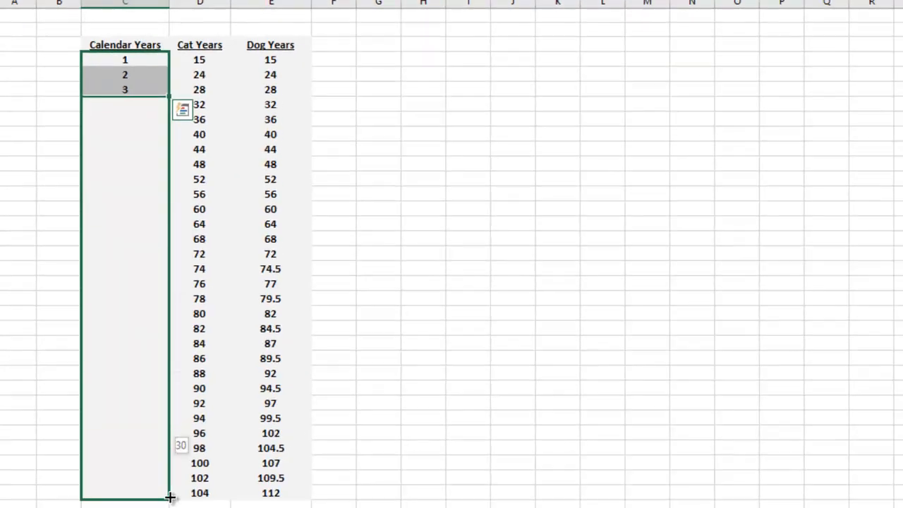
pyautogui.moveTo(170, 497); pyautogui.dragTo(171, 498)
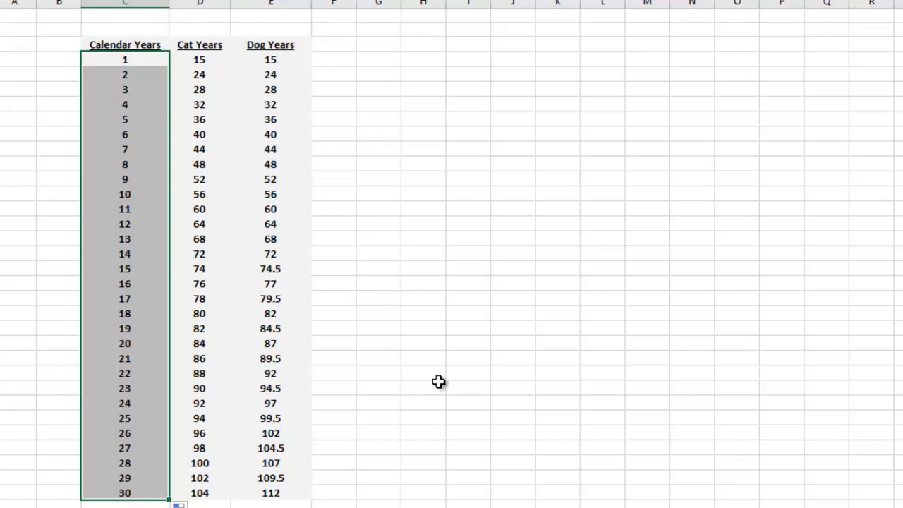
# Step: Examine how the Cat Years and Dog Years values progress, including both columns from calendar year 15 to 30
pyautogui.click(271, 164)
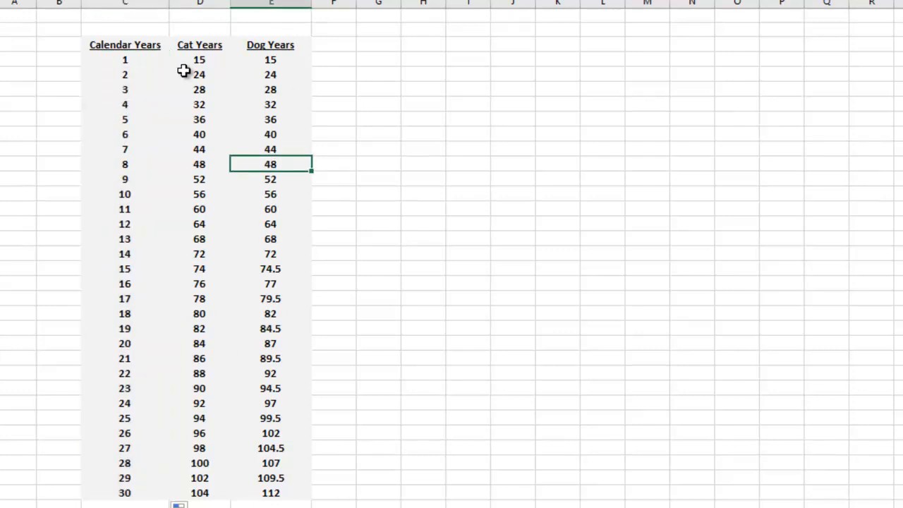
pyautogui.click(197, 63)
pyautogui.click(205, 91)
pyautogui.click(272, 64)
pyautogui.click(273, 75)
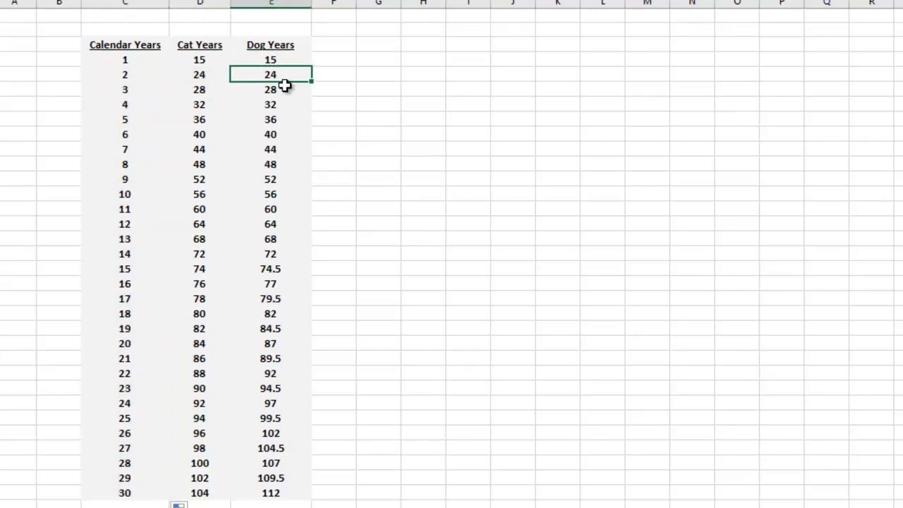
pyautogui.click(202, 61)
pyautogui.click(204, 74)
pyautogui.click(202, 59)
pyautogui.click(203, 72)
pyautogui.click(206, 89)
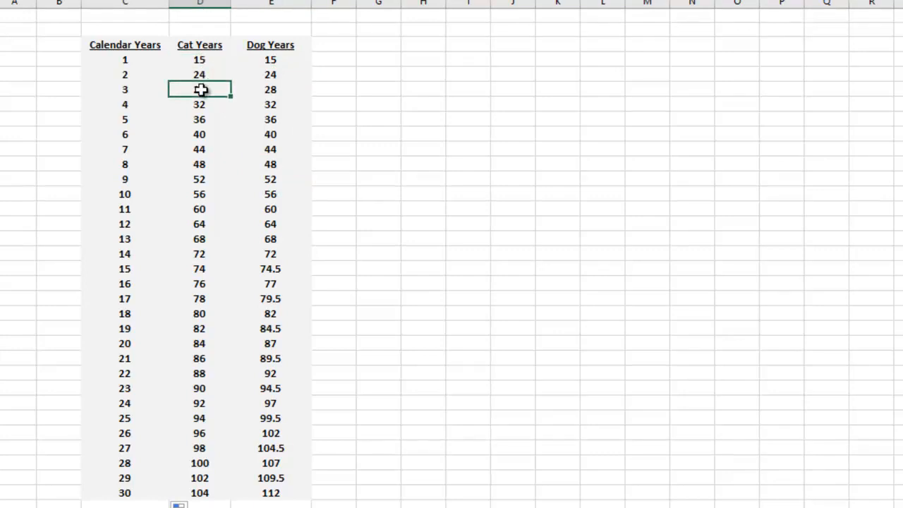
pyautogui.moveTo(213, 83); pyautogui.dragTo(214, 498)
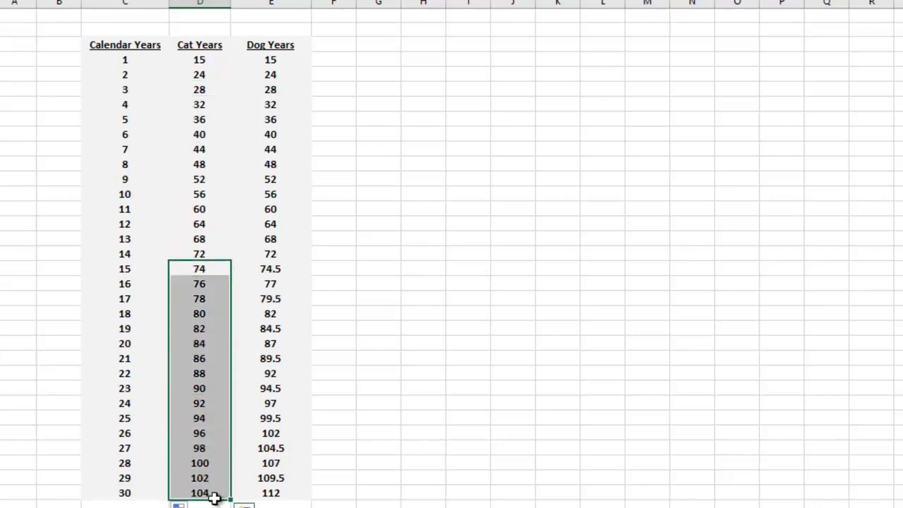
pyautogui.moveTo(287, 272); pyautogui.dragTo(297, 488)
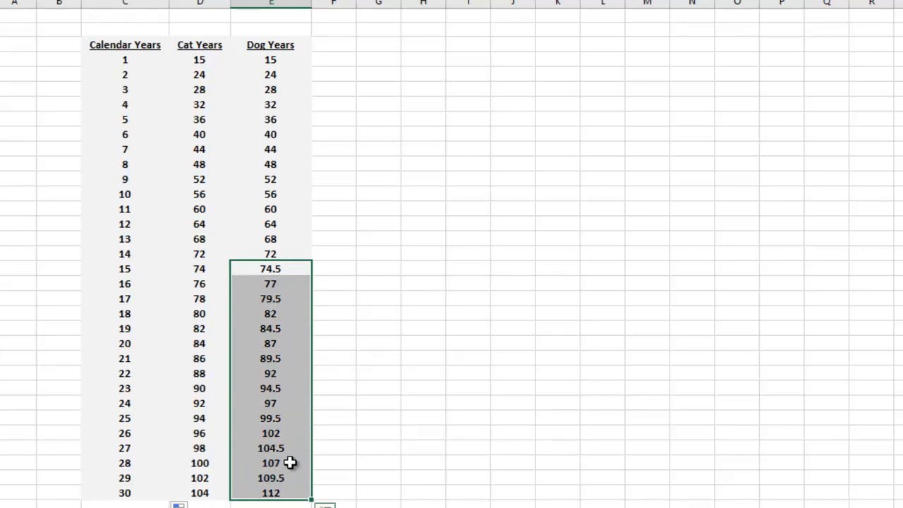
# Step: Clear the Dog Years values for calendar years 15 to 30 and enter 74.5, 77 and 79.5 in the first three cells
pyautogui.moveTo(300, 271); pyautogui.dragTo(280, 499)
pyautogui.press('Delete')
pyautogui.click(270, 268)
pyautogui.write('74.5')
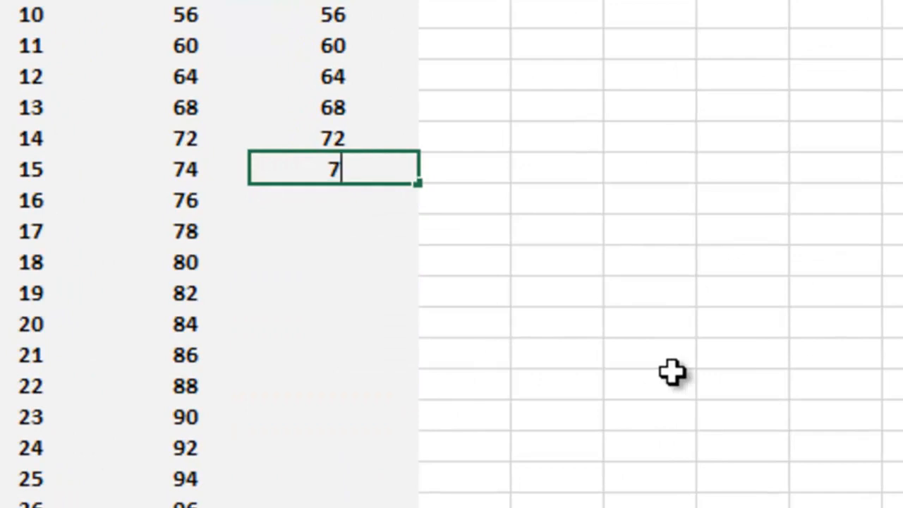
pyautogui.press('Return')
pyautogui.write('77')
pyautogui.press('Return')
pyautogui.write('79.5')
pyautogui.press('Return')
# Step: Fill the Dog Years pattern from 74.5, 77 and 79.5 down to calendar year 30
pyautogui.moveTo(353, 170); pyautogui.dragTo(347, 228)
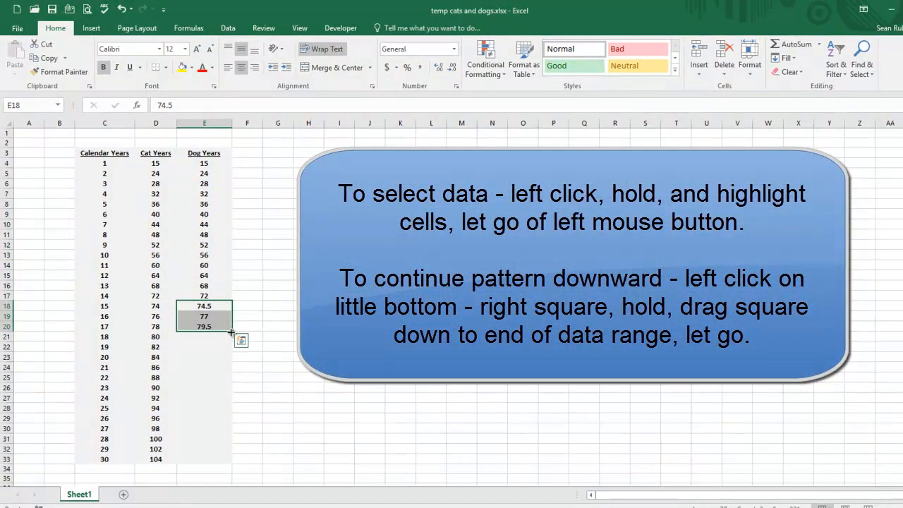
pyautogui.moveTo(231, 331); pyautogui.dragTo(227, 467)
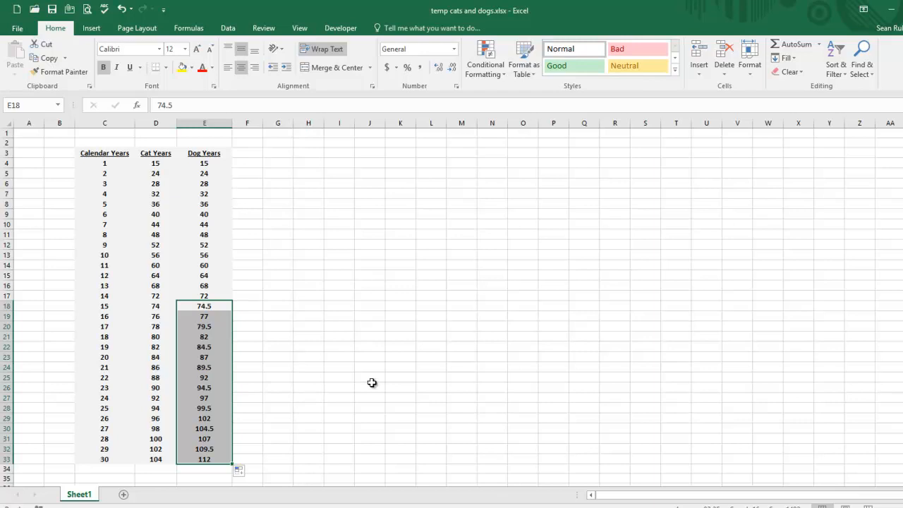
pyautogui.click(346, 315)
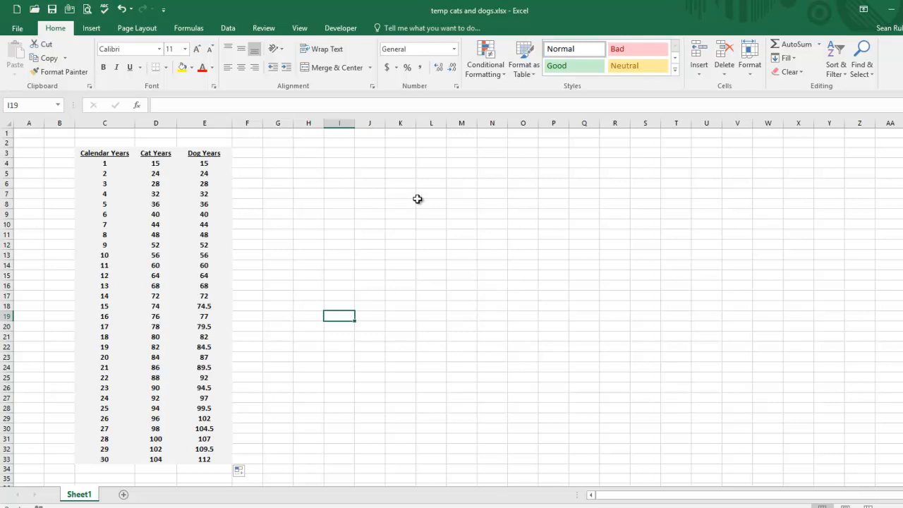
# Step: Insert a 2-D Line with Markers chart from the whole table including its headings, C3:E33
pyautogui.click(96, 154)
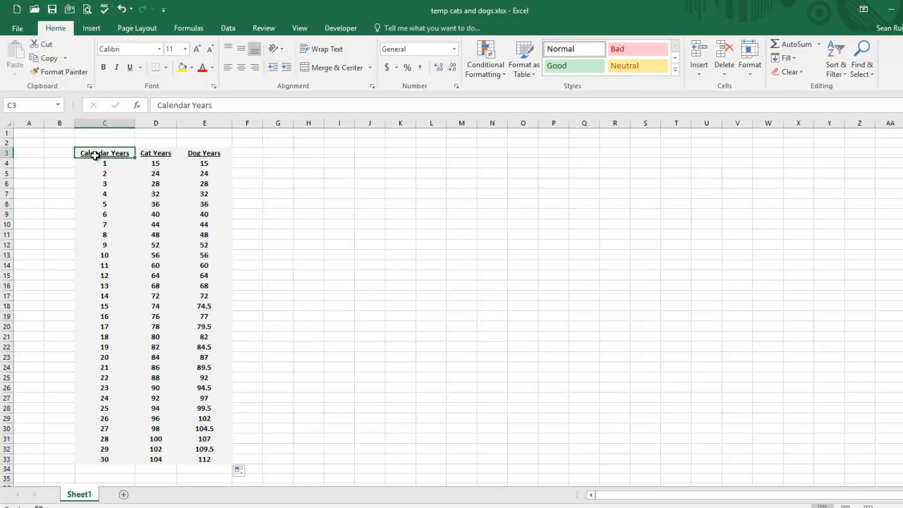
pyautogui.moveTo(96, 154)
pyautogui.mouseDown()
pyautogui.moveTo(181, 161)
pyautogui.moveTo(228, 346)
pyautogui.moveTo(223, 453)
pyautogui.mouseUp()
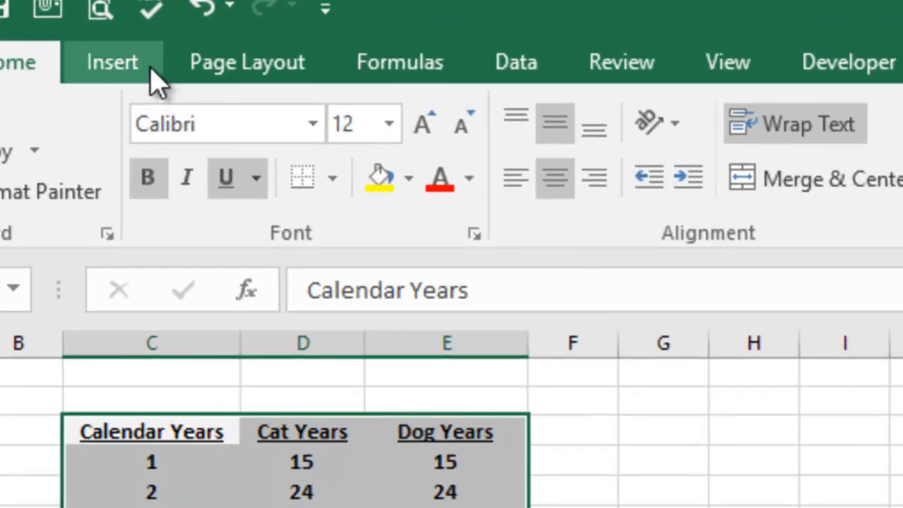
pyautogui.click(138, 73)
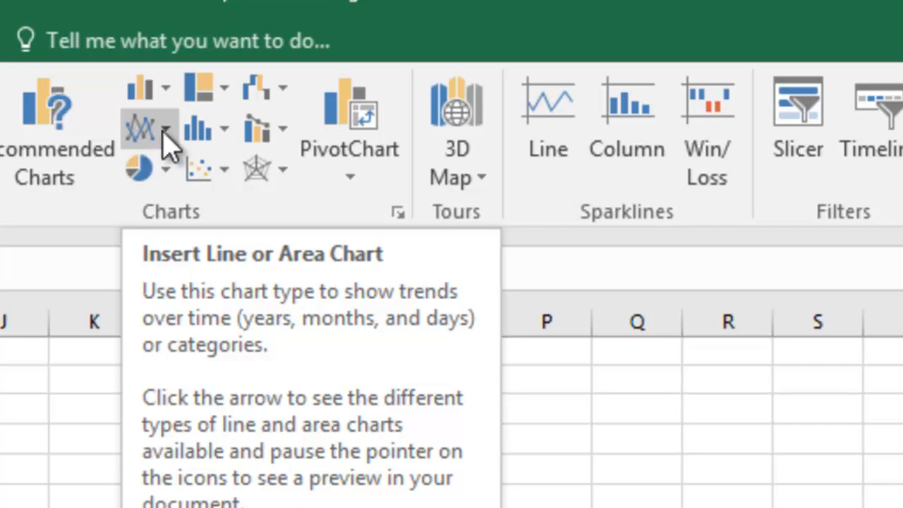
pyautogui.click(166, 134)
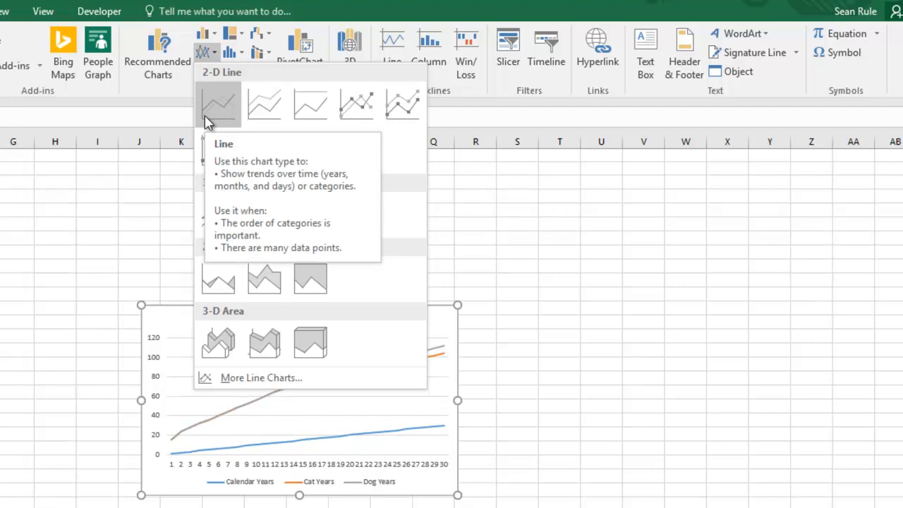
pyautogui.click(367, 115)
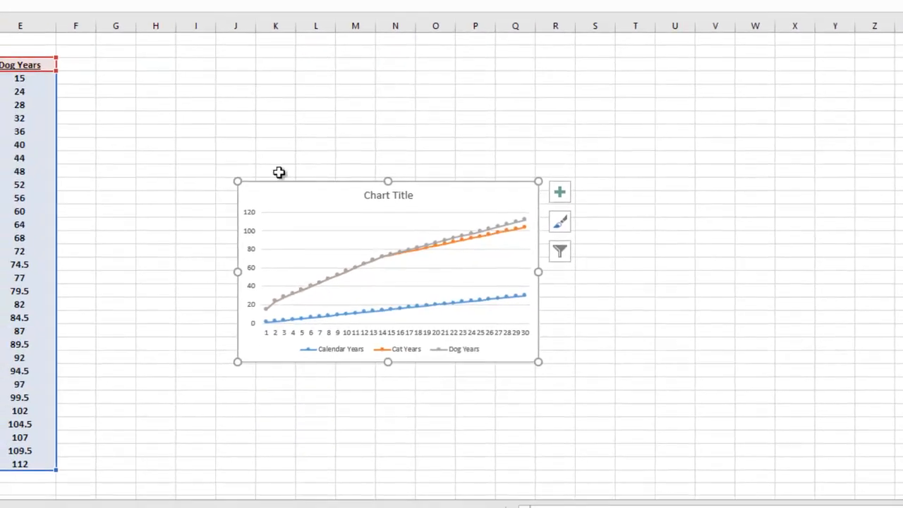
# Step: Reposition and enlarge the chart beside the table so it covers about columns G to U and rows 2 to 32
pyautogui.moveTo(237, 181); pyautogui.dragTo(106, 64)
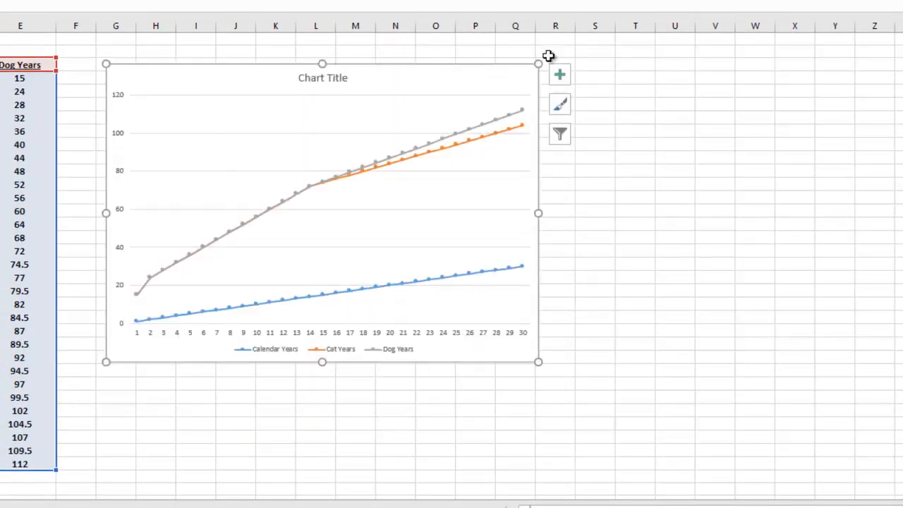
pyautogui.moveTo(538, 64); pyautogui.dragTo(562, 48)
pyautogui.moveTo(564, 361); pyautogui.dragTo(681, 448)
pyautogui.moveTo(703, 445); pyautogui.dragTo(704, 446)
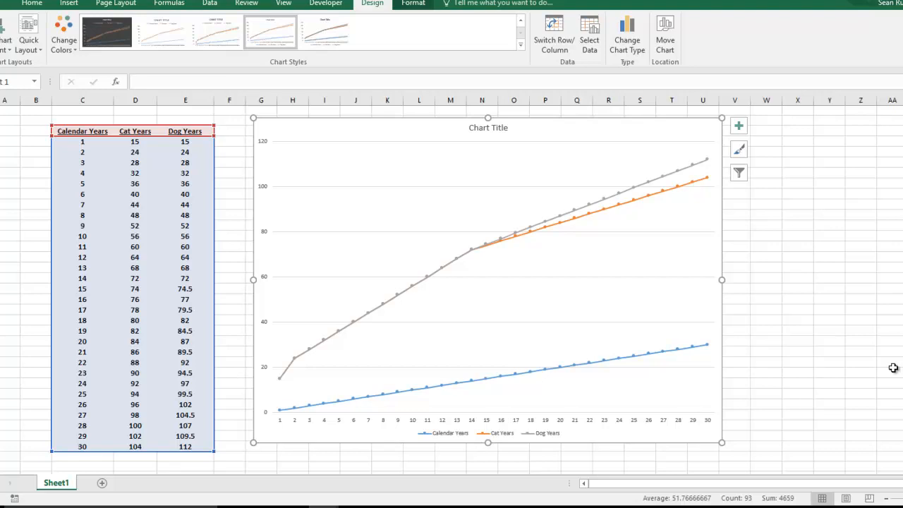
# Step: Compare the chart's legend with the Cat Years and Dog Years columns of the table
pyautogui.click(469, 434)
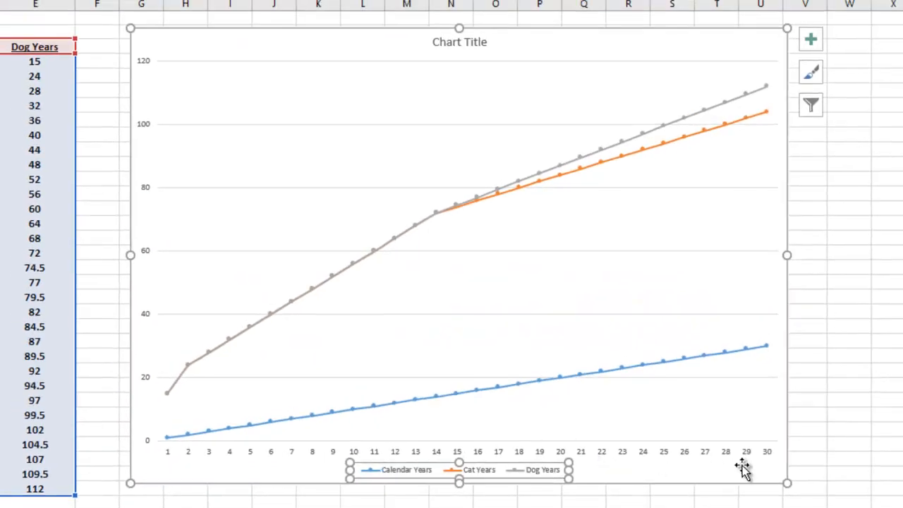
pyautogui.click(838, 381)
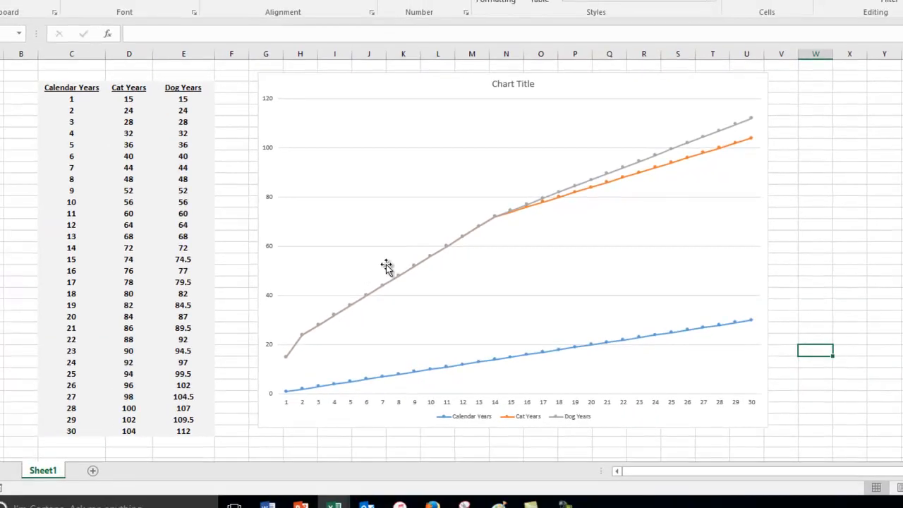
pyautogui.moveTo(128, 87); pyautogui.dragTo(145, 419)
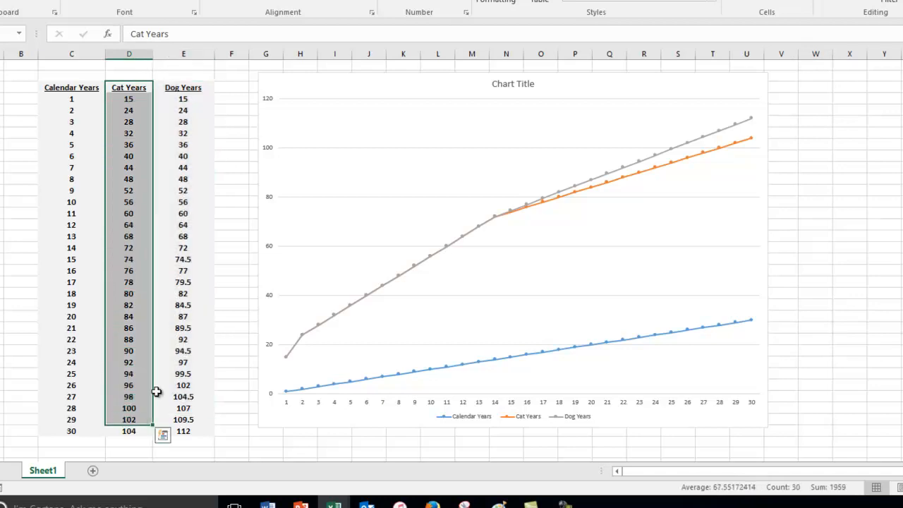
pyautogui.click(180, 92)
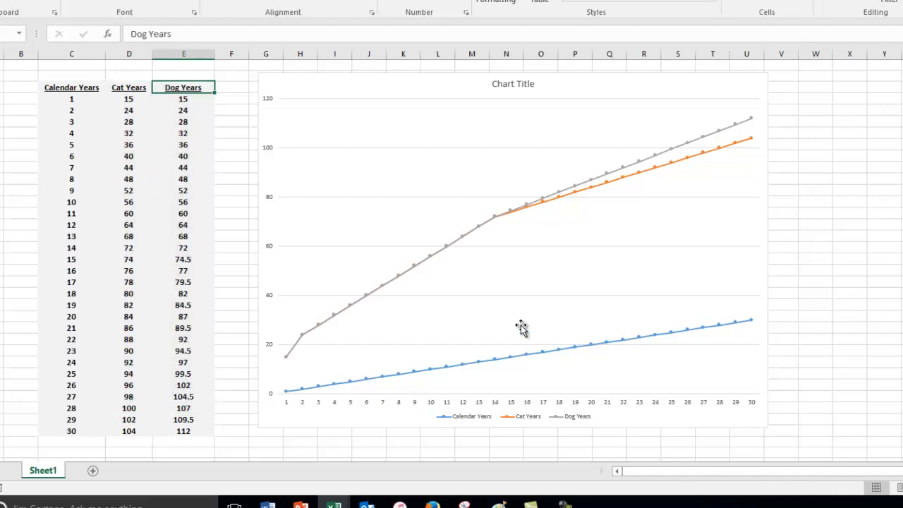
# Step: Remove the Calendar Years line from the chart
pyautogui.click(765, 335)
pyautogui.click(816, 321)
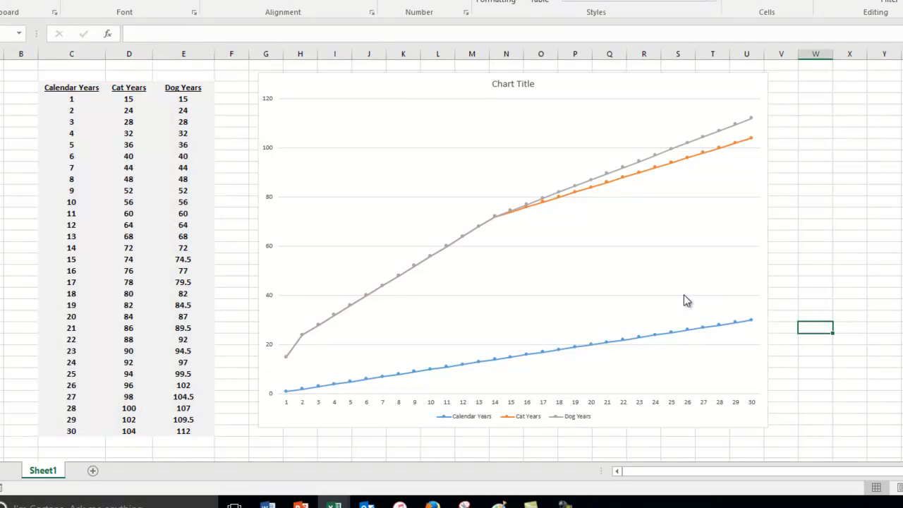
pyautogui.click(570, 348)
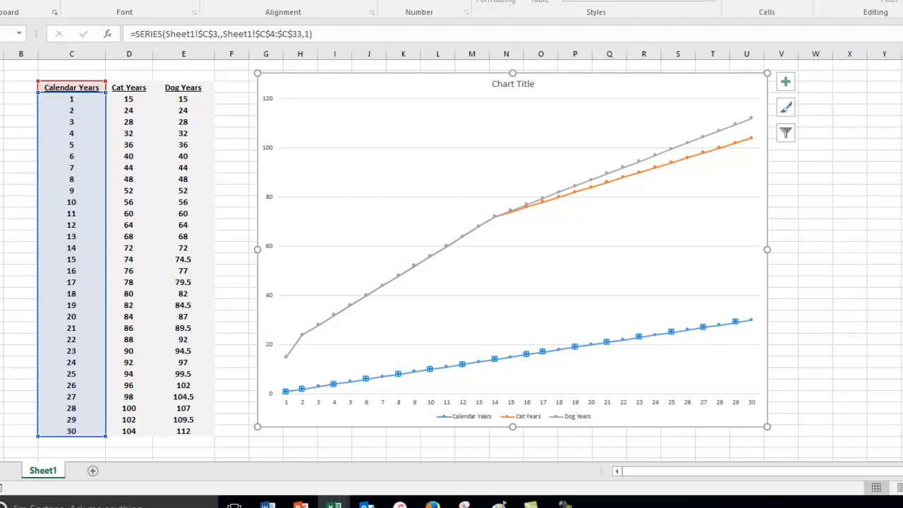
pyautogui.press('Delete')
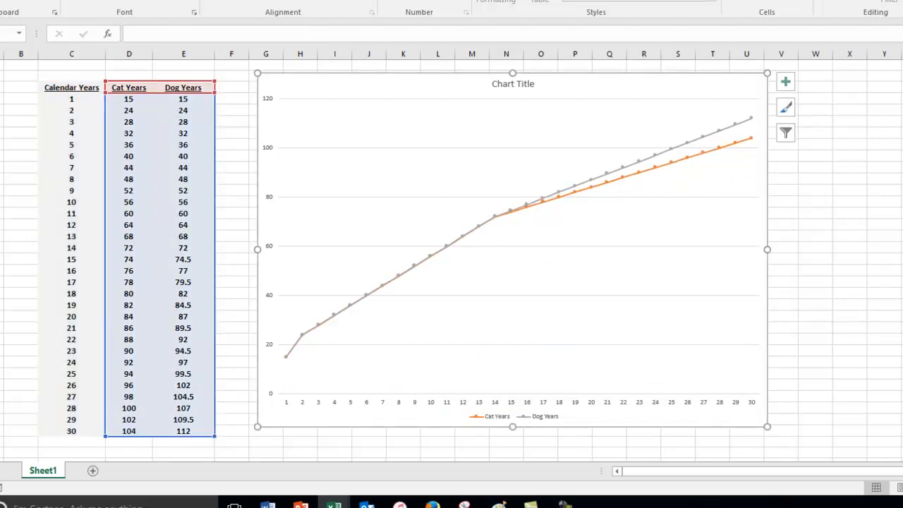
# Step: Examine the legend entries and match them to the Cat Years and Dog Years lines
pyautogui.click(534, 419)
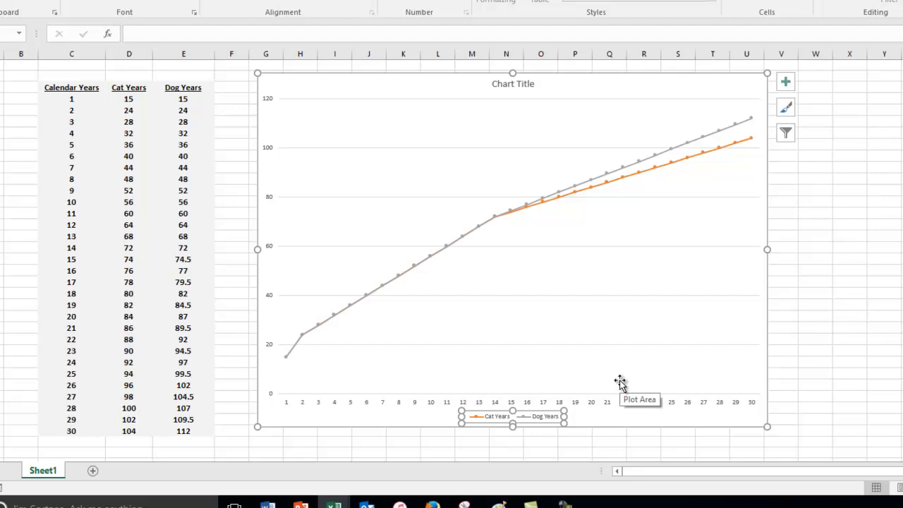
pyautogui.click(559, 345)
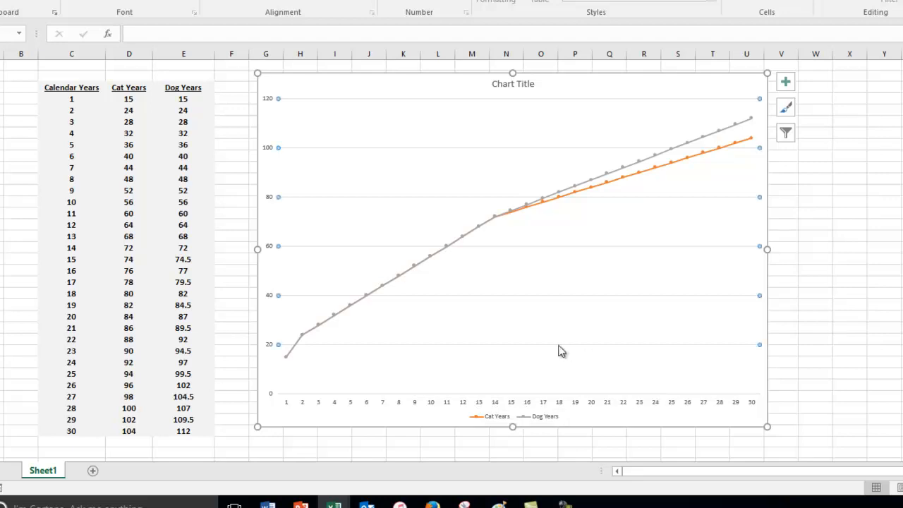
pyautogui.click(495, 417)
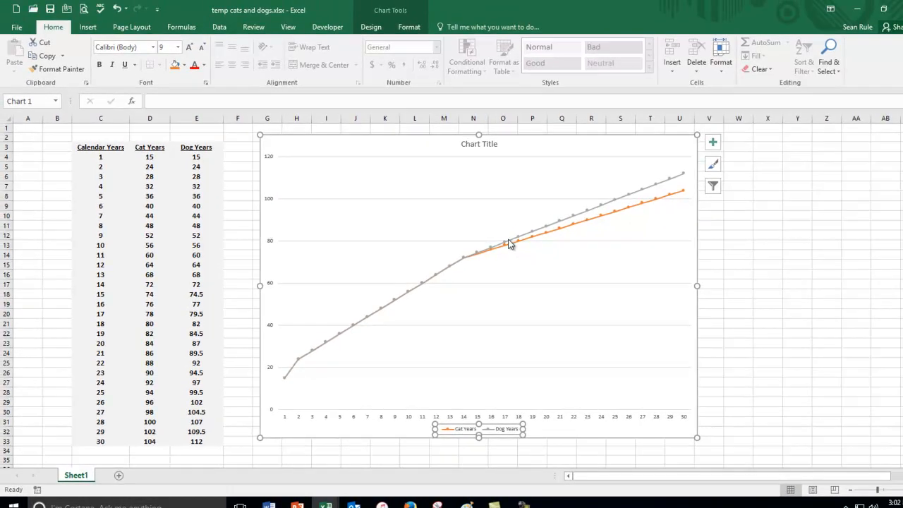
pyautogui.click(507, 247)
pyautogui.click(520, 249)
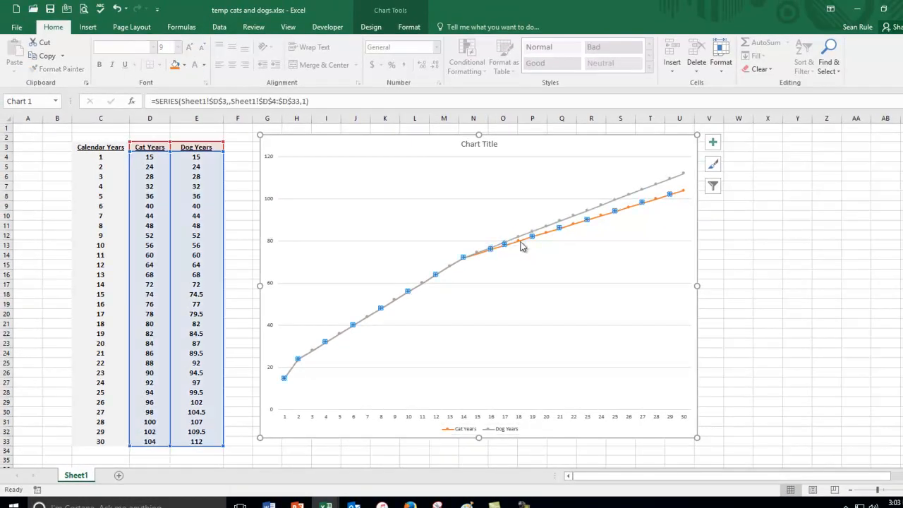
# Step: Enlarge the Cat Years and Dog Years legend text to 24 points
pyautogui.click(468, 431)
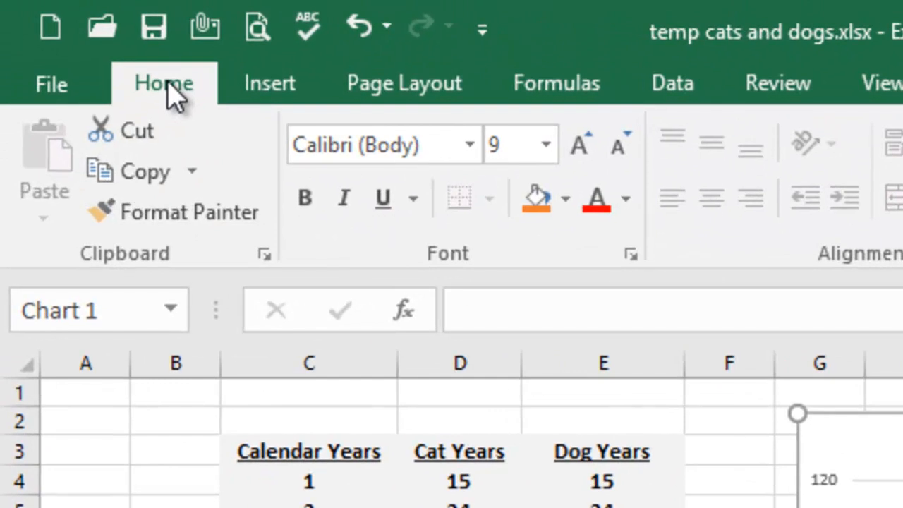
pyautogui.click(579, 150)
pyautogui.click(580, 149)
pyautogui.click(580, 150)
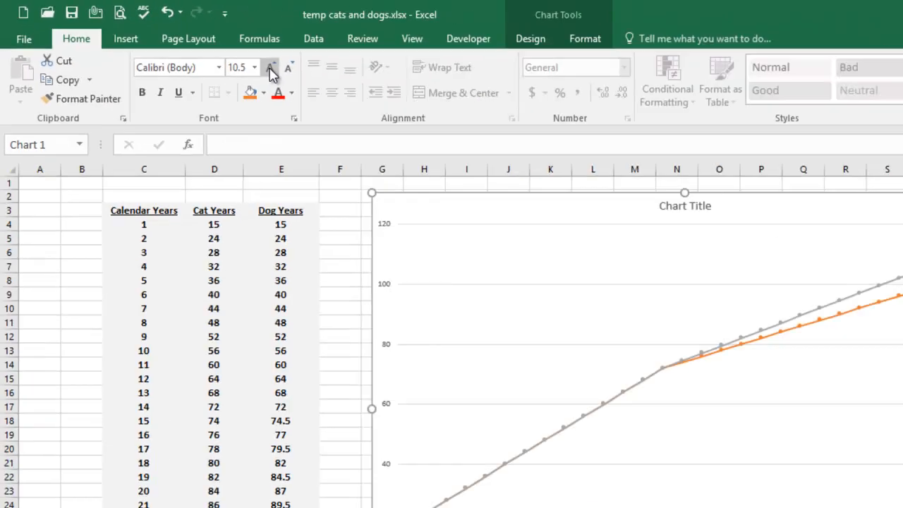
pyautogui.click(203, 51)
pyautogui.click(202, 51)
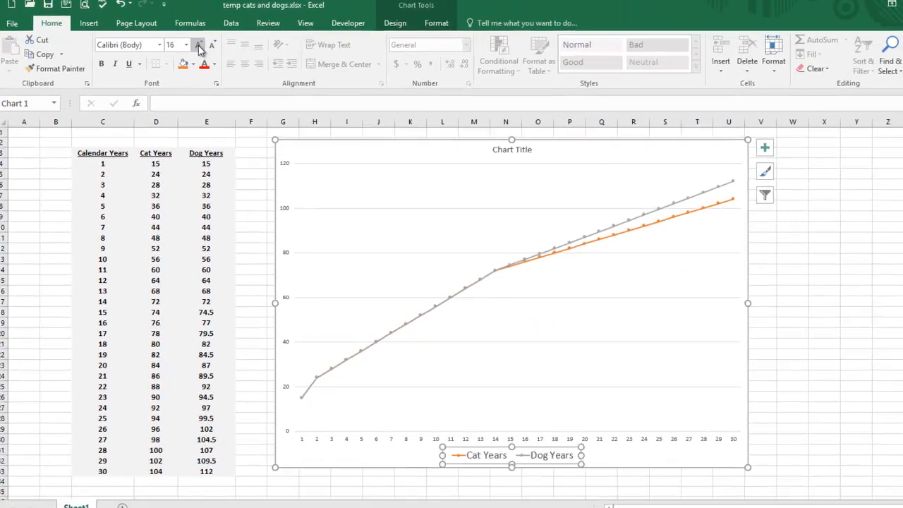
pyautogui.click(193, 49)
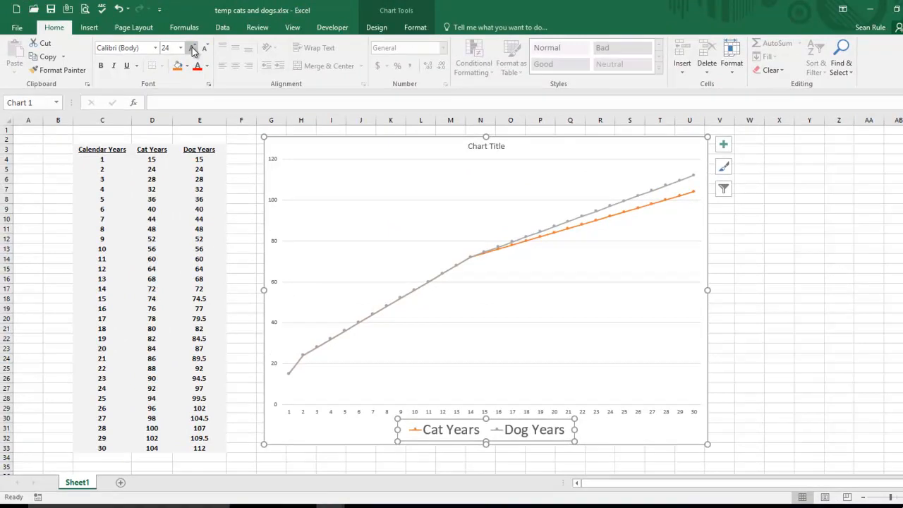
pyautogui.click(799, 257)
# Step: Enlarge the number labels on the chart's horizontal and vertical axes, setting the vertical ones to 10 points
pyautogui.click(276, 202)
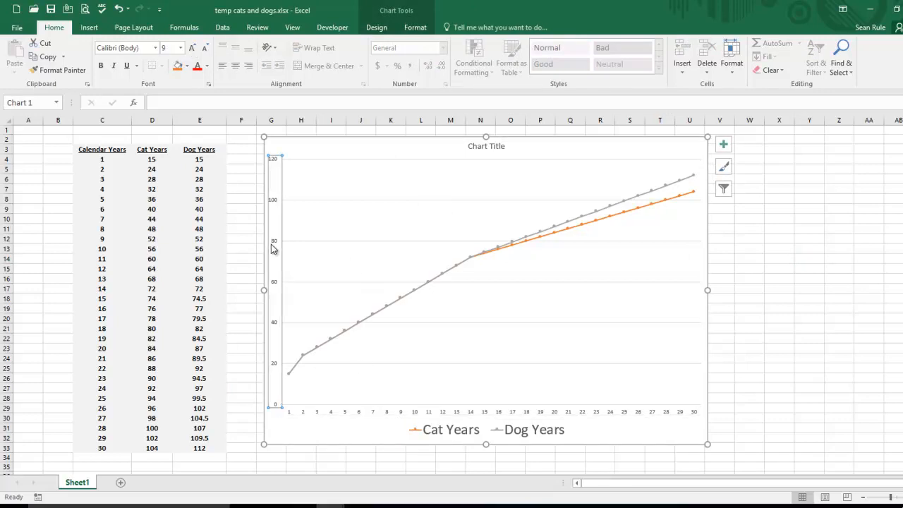
pyautogui.click(472, 414)
pyautogui.click(192, 50)
pyautogui.click(192, 49)
pyautogui.click(192, 49)
pyautogui.click(278, 243)
pyautogui.click(193, 51)
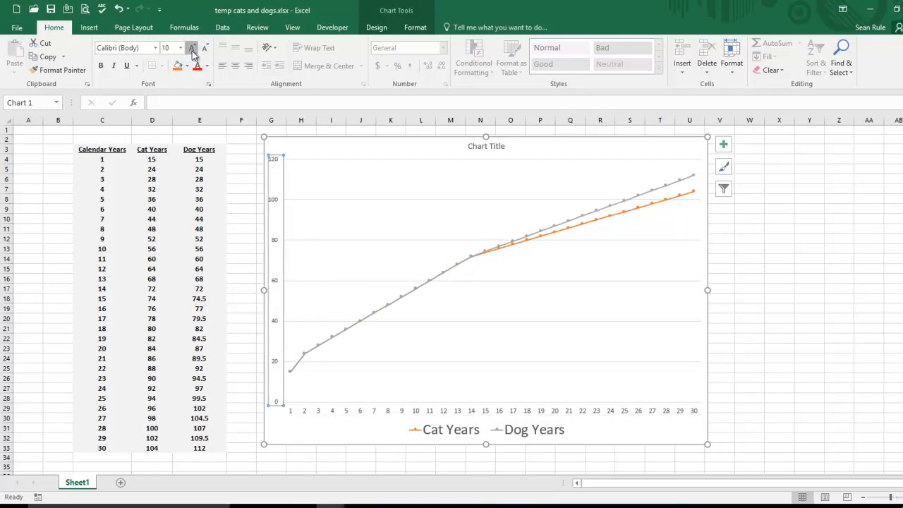
pyautogui.click(313, 148)
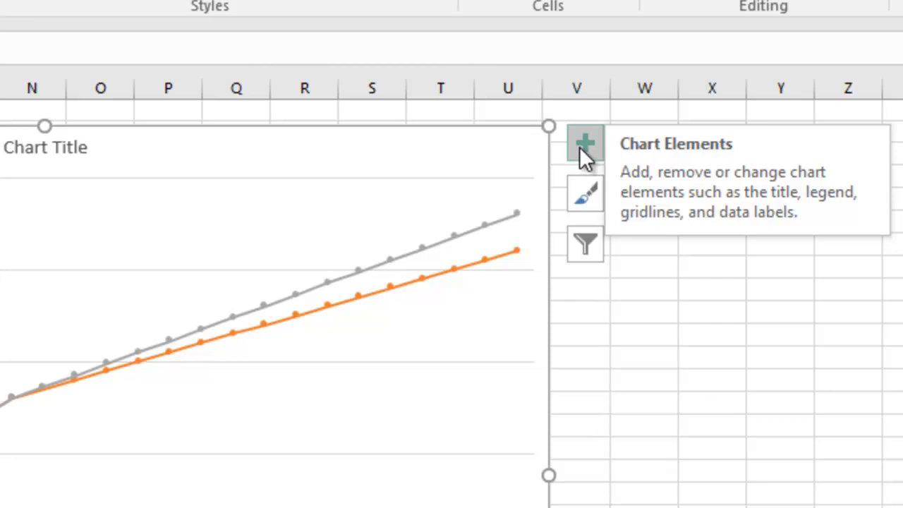
# Step: Add axis titles to the chart's horizontal and vertical axes
pyautogui.click(580, 146)
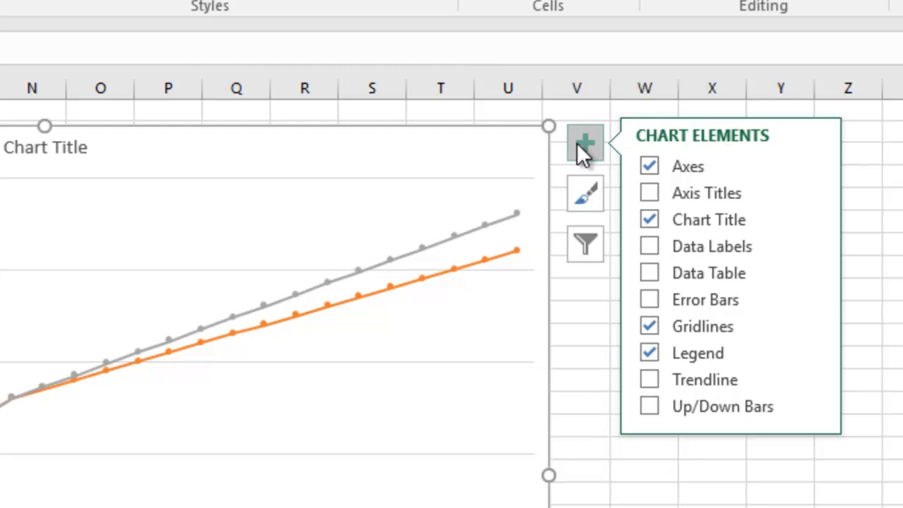
pyautogui.click(650, 196)
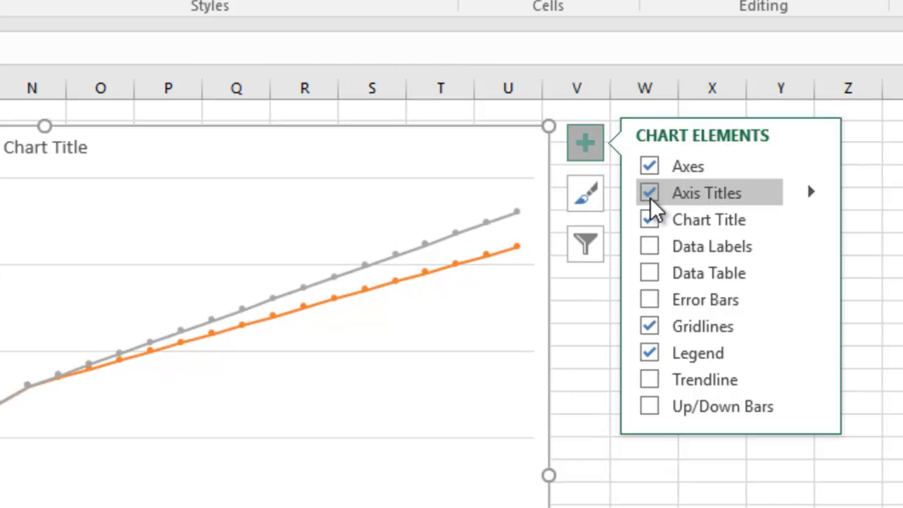
pyautogui.click(380, 427)
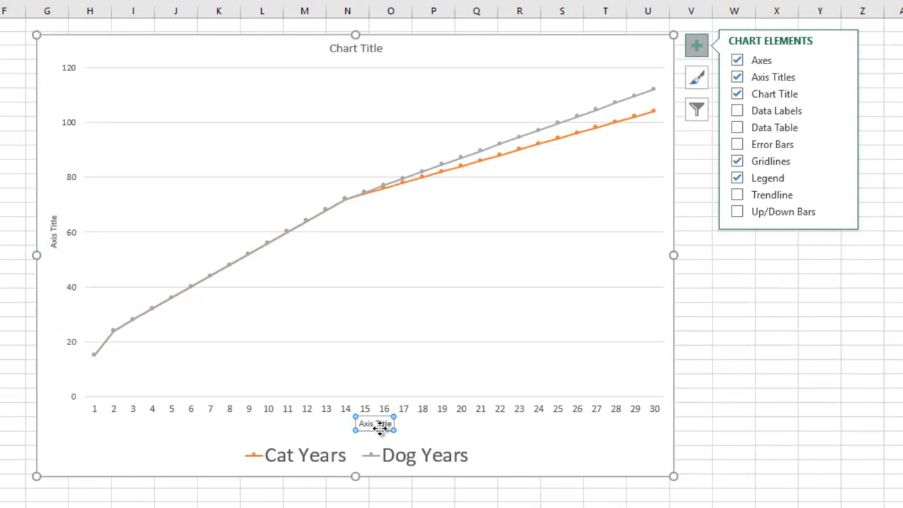
pyautogui.click(55, 236)
pyautogui.click(818, 395)
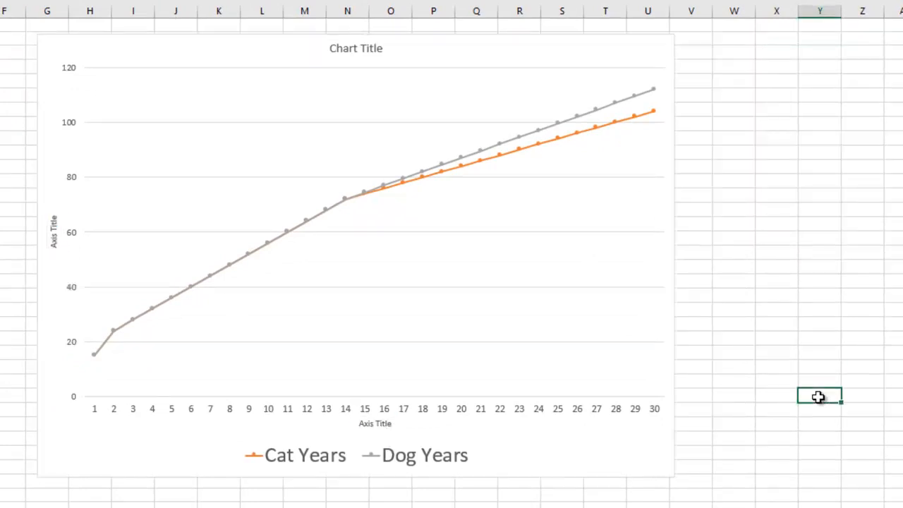
# Step: Rename the horizontal axis title as Human Years and make its text much larger and bold
pyautogui.click(376, 424)
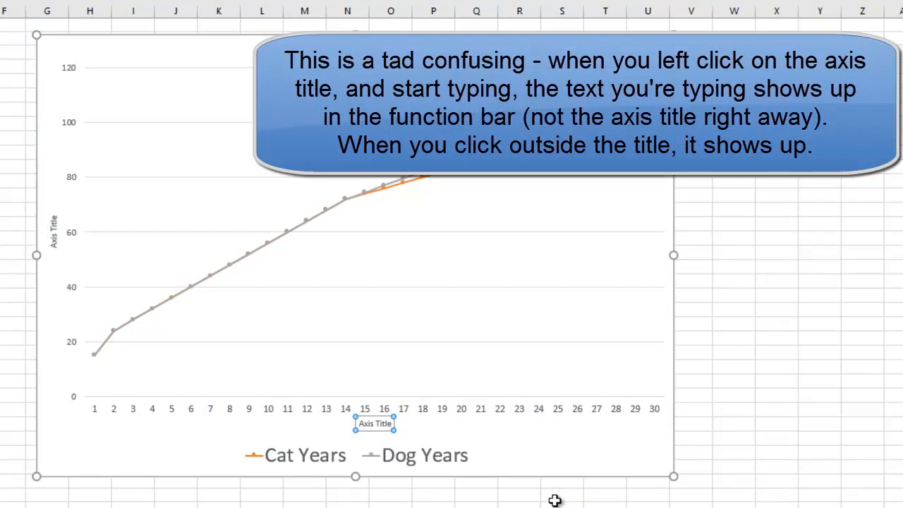
pyautogui.click(542, 447)
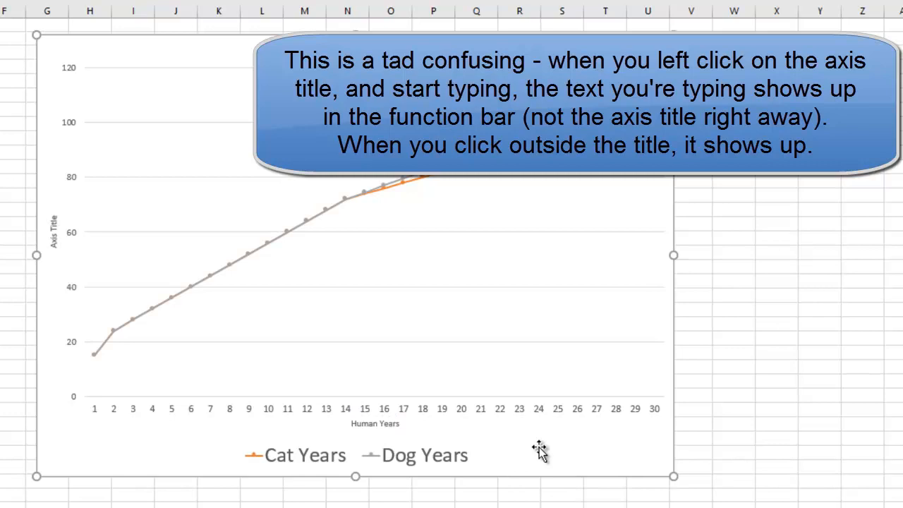
pyautogui.click(366, 427)
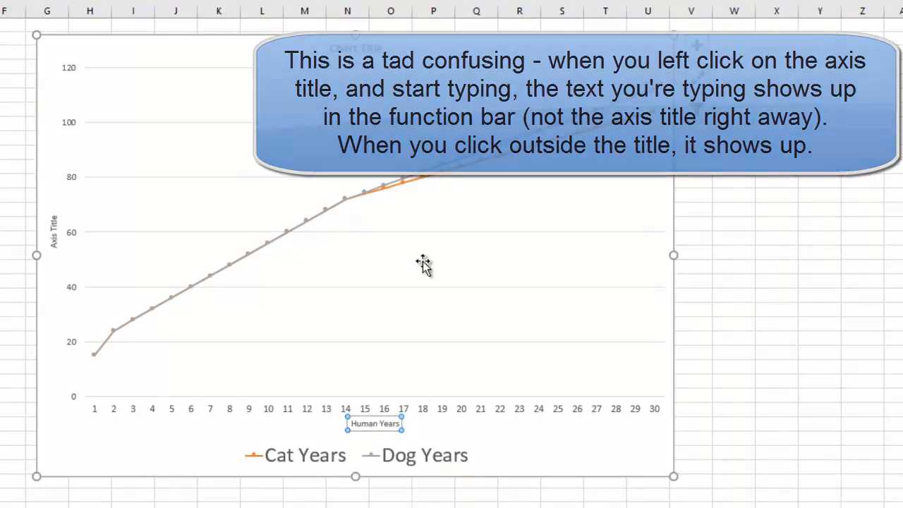
pyautogui.hotkey('ctrl', 'shift', '.')
pyautogui.hotkey('ctrl', 'shift', '.')
pyautogui.hotkey('ctrl', 'shift', '.')
pyautogui.hotkey('ctrl', 'shift', '.')
pyautogui.hotkey('ctrl', 'shift', '.')
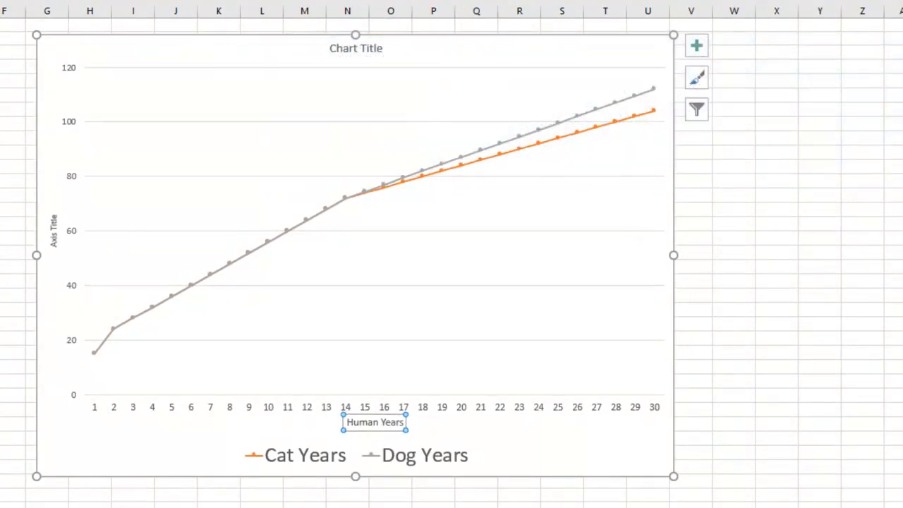
pyautogui.hotkey('ctrl', 'shift', '.')
pyautogui.hotkey('ctrl', 'shift', '.')
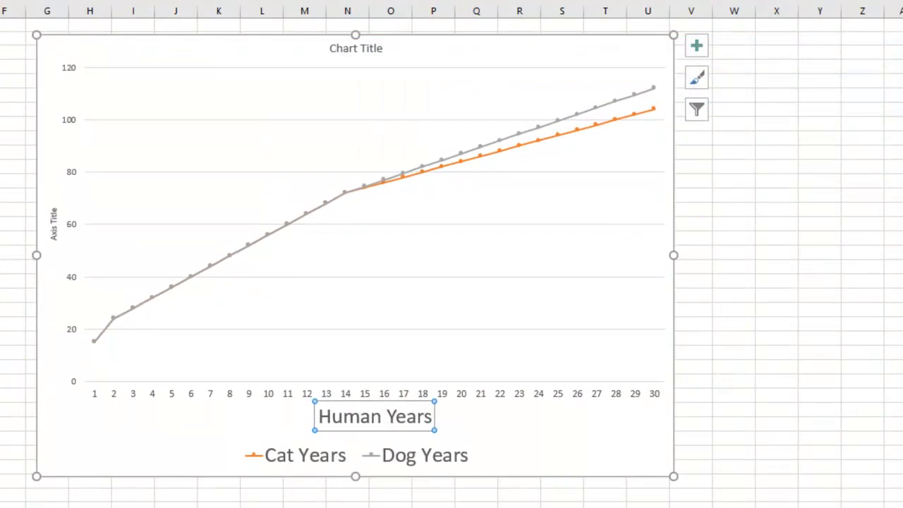
pyautogui.hotkey('ctrl', 'b')
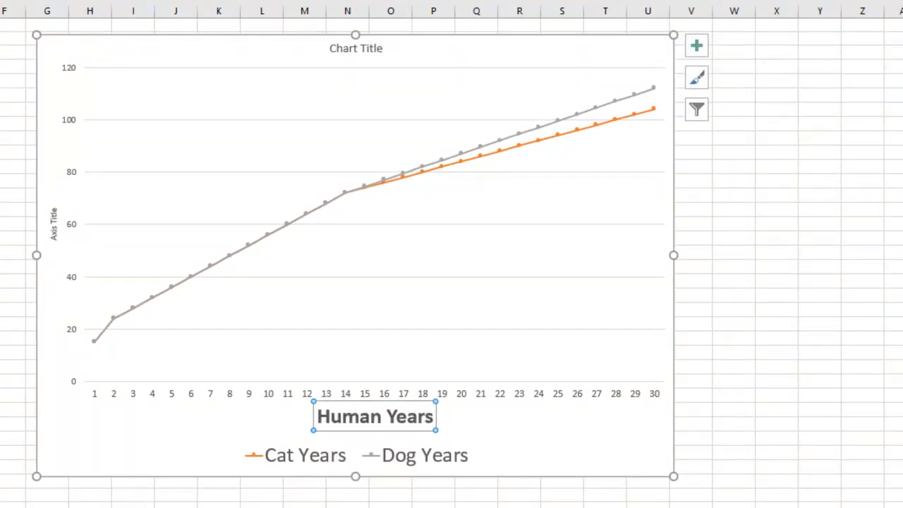
# Step: Rename the vertical axis title as Pet Years and make its text larger and bold
pyautogui.click(54, 232)
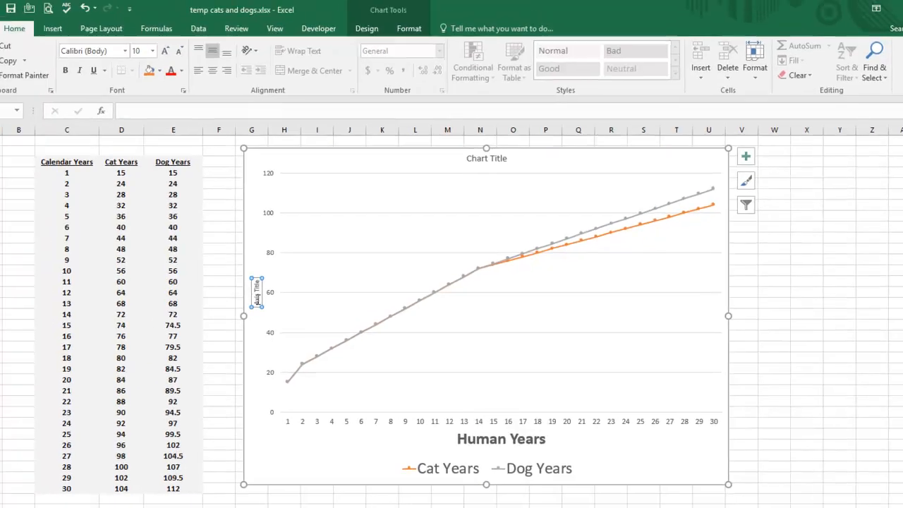
pyautogui.write('Pet Years')
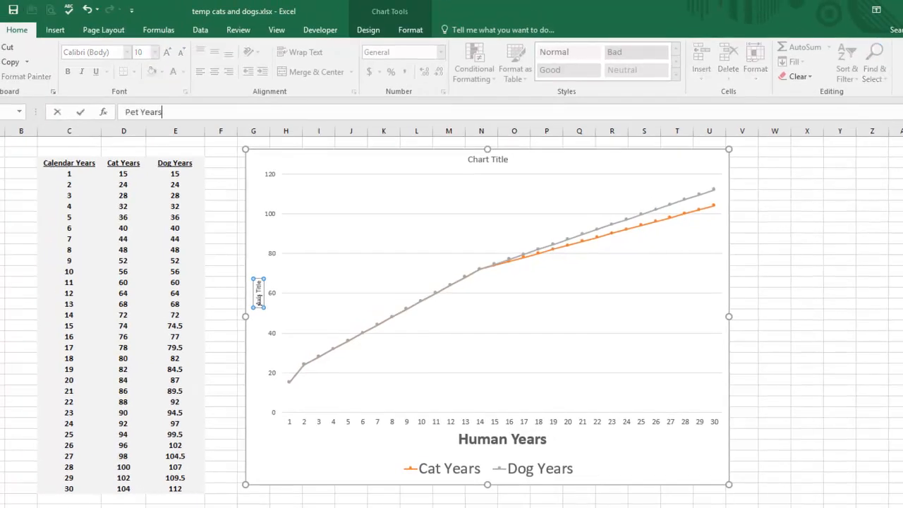
pyautogui.click(256, 214)
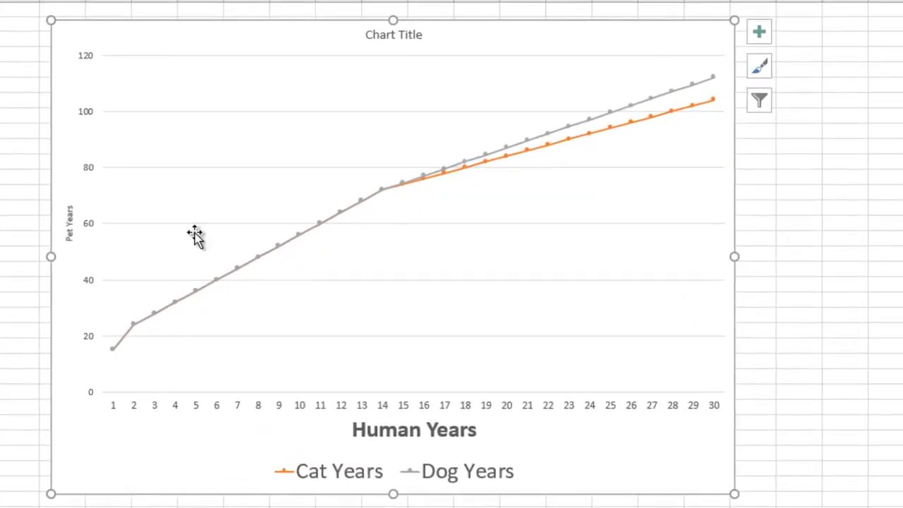
pyautogui.click(73, 220)
pyautogui.hotkey('ctrl', 'shift', '.')
pyautogui.hotkey('ctrl', 'shift', '.')
pyautogui.hotkey('ctrl', 'shift', '.')
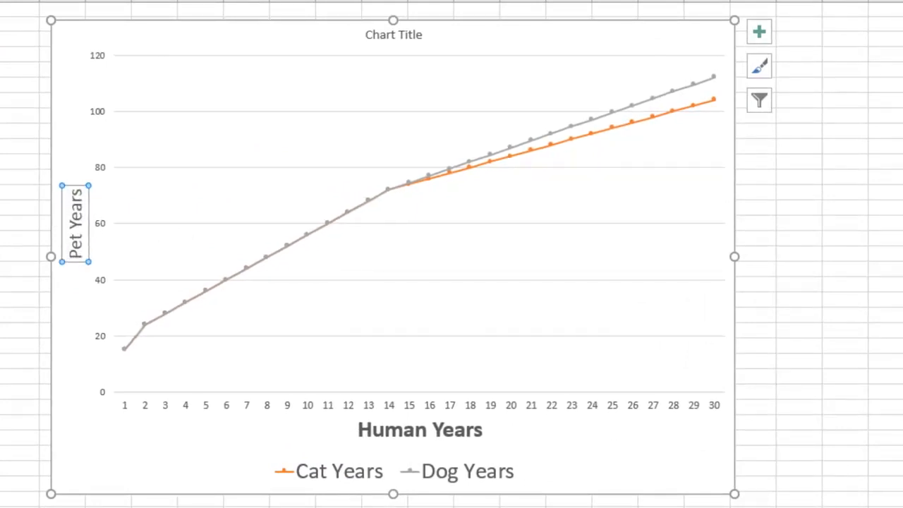
pyautogui.hotkey('ctrl', 'b')
# Step: Move the legend from below the horizontal axis title into the empty upper-left part of the plot area
pyautogui.click(460, 476)
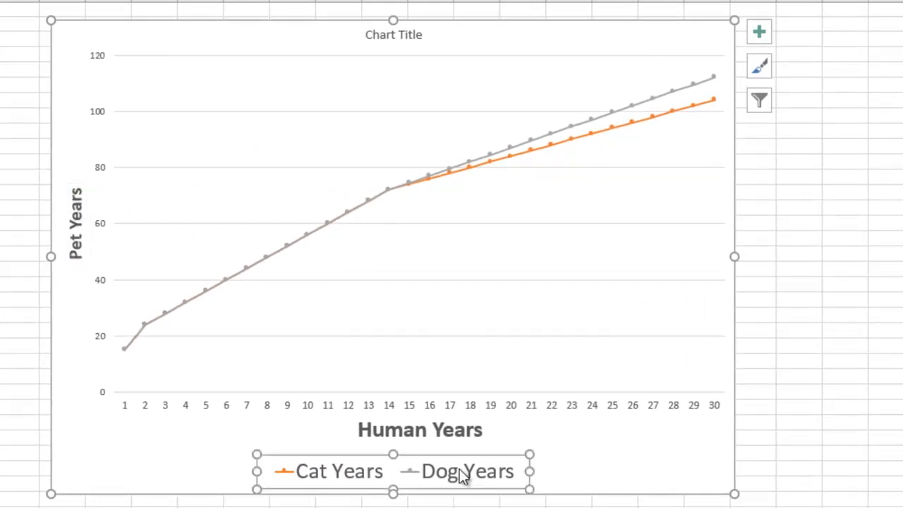
pyautogui.moveTo(456, 456); pyautogui.dragTo(353, 67)
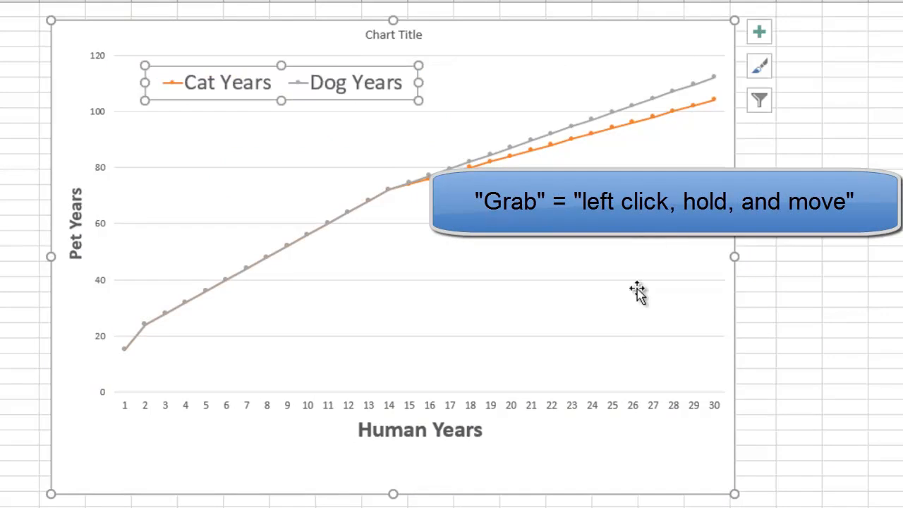
# Step: Replace the placeholder chart title with Pet Years Versus Human Years
pyautogui.click(406, 37)
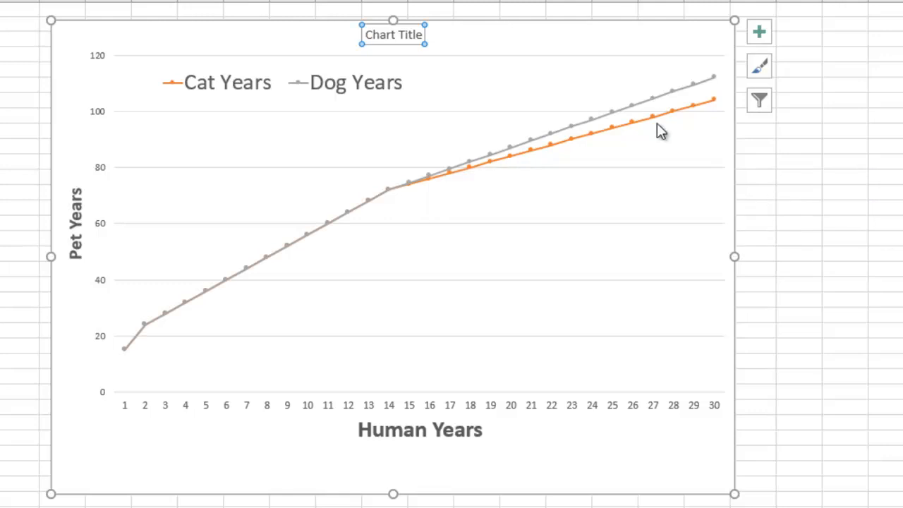
pyautogui.click(529, 73)
pyautogui.click(364, 32)
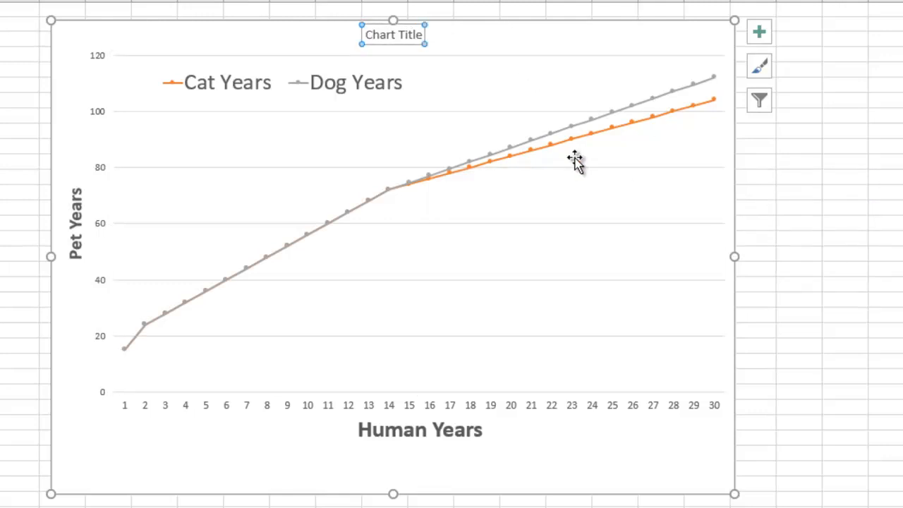
pyautogui.write('P')
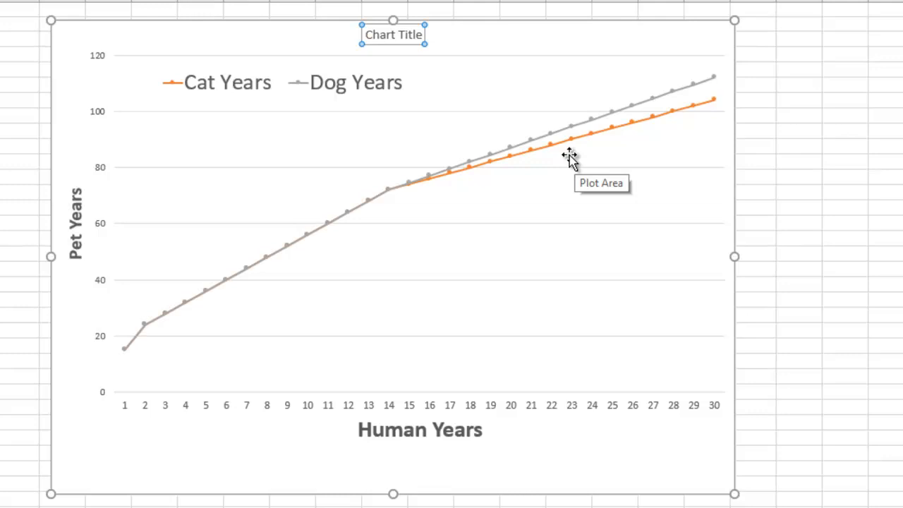
pyautogui.click(540, 90)
# Step: Make the chart title larger, bold and underlined
pyautogui.click(435, 33)
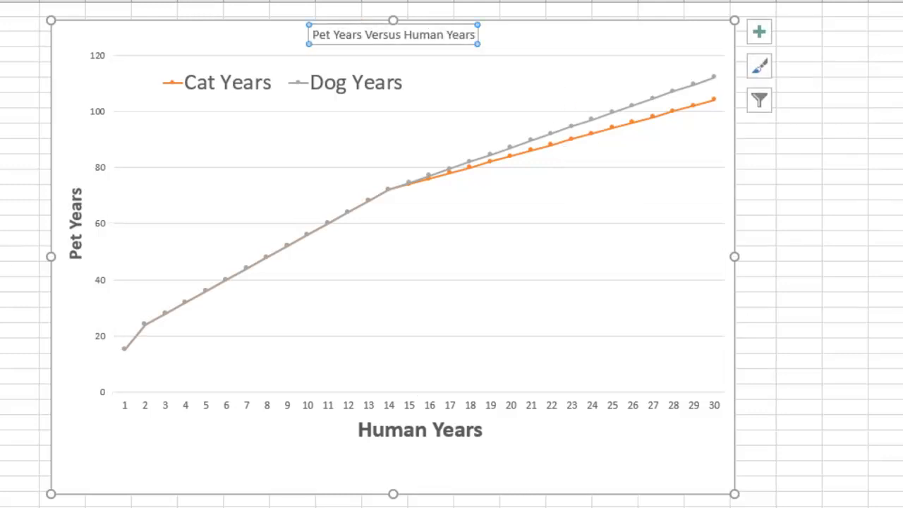
pyautogui.hotkey('ctrl', 'shift', '.')
pyautogui.hotkey('ctrl', 'shift', '.')
pyautogui.hotkey('ctrl', 'shift', '.')
pyautogui.hotkey('ctrl', 'shift', '.')
pyautogui.hotkey('ctrl', 'shift', '.')
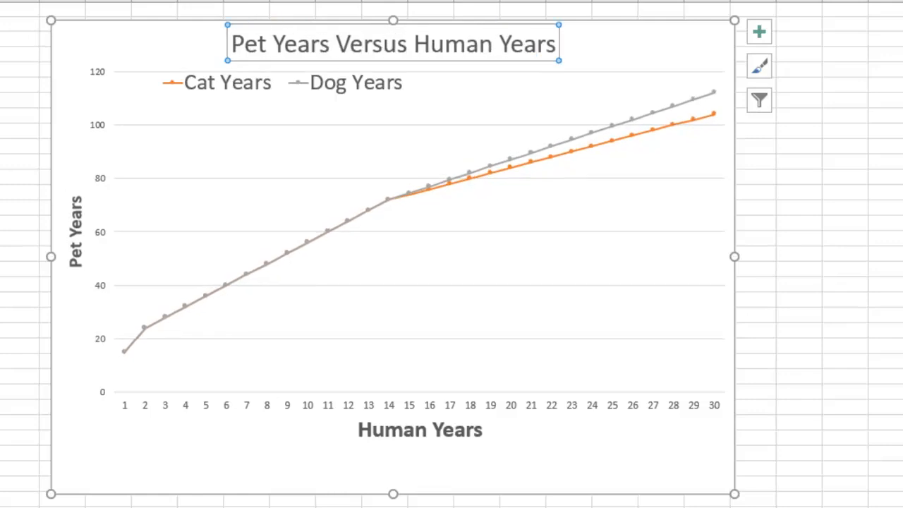
pyautogui.hotkey('ctrl', 'b')
pyautogui.hotkey('ctrl', 'u')
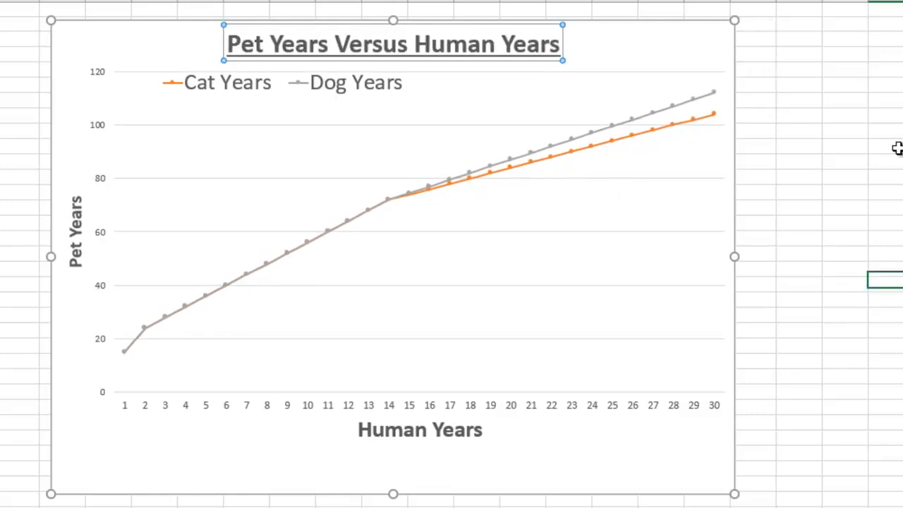
pyautogui.click(892, 145)
# Step: Move the legend slightly down, between the 120 and 100 gridlines, away from the chart title
pyautogui.click(324, 97)
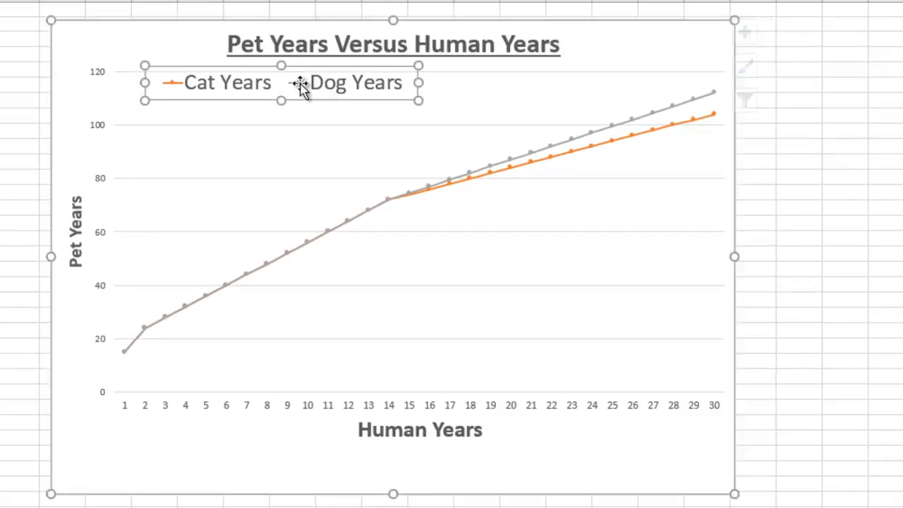
pyautogui.moveTo(324, 95)
pyautogui.mouseDown()
pyautogui.moveTo(323, 125)
pyautogui.moveTo(323, 110)
pyautogui.mouseUp()
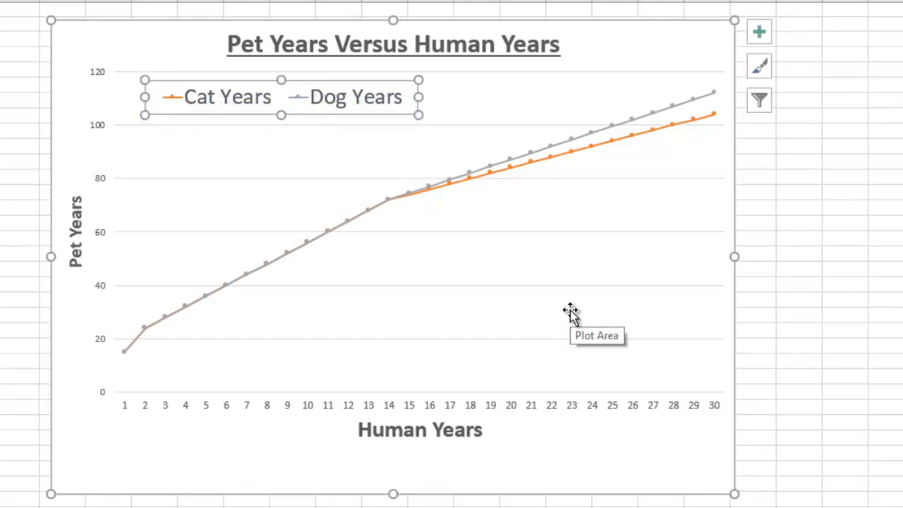